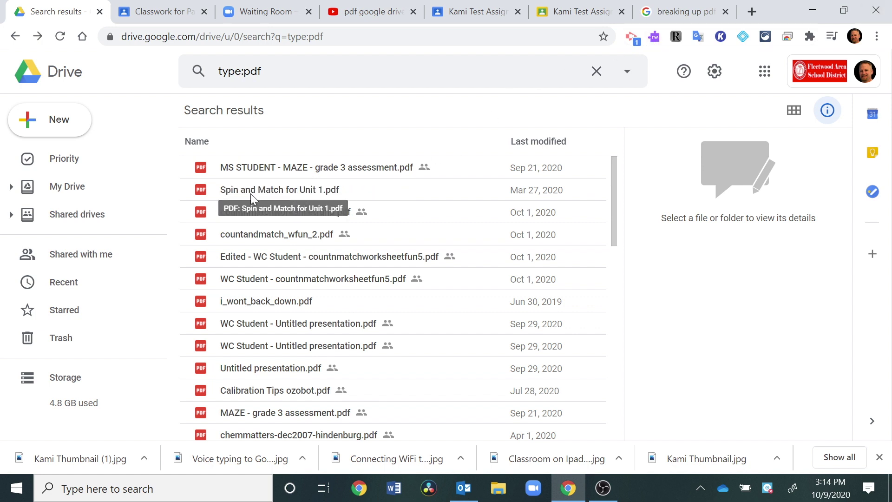
Open the Spin and Match for Unit 1 PDF in Chrome's viewer and show its print destinations.
{"action": "left_click", "coordinate": [288, 193]}
{"action": "double_click", "coordinate": [288, 193]}
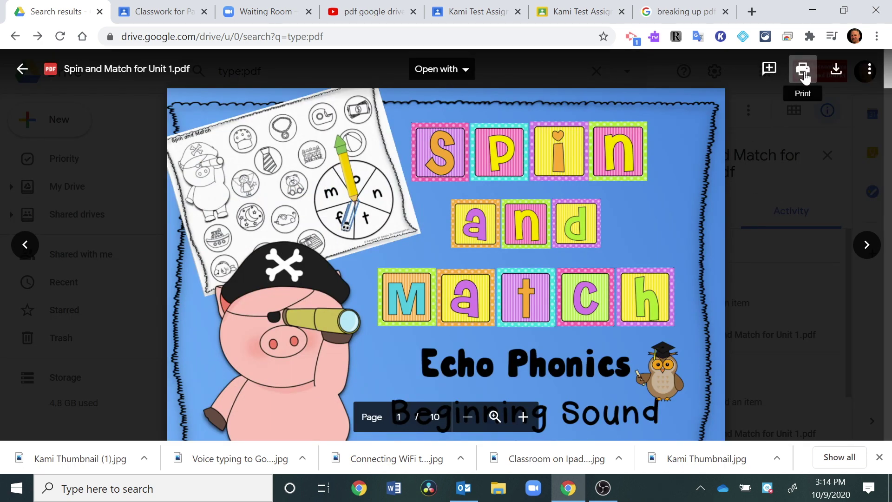
{"action": "left_click", "coordinate": [803, 71]}
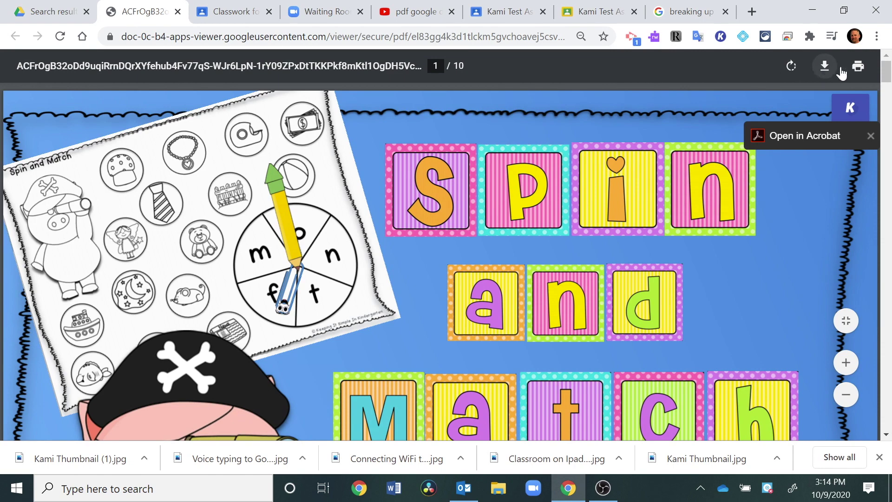
{"action": "left_click", "coordinate": [858, 67]}
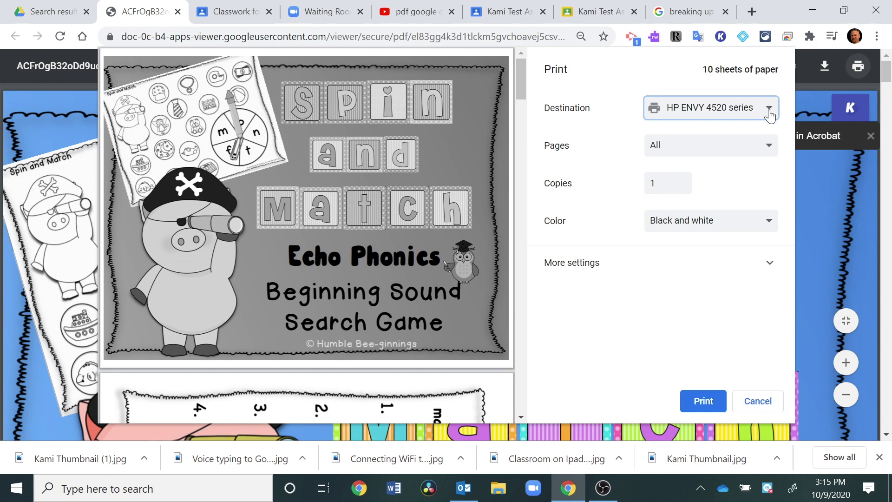
{"action": "left_click", "coordinate": [769, 114]}
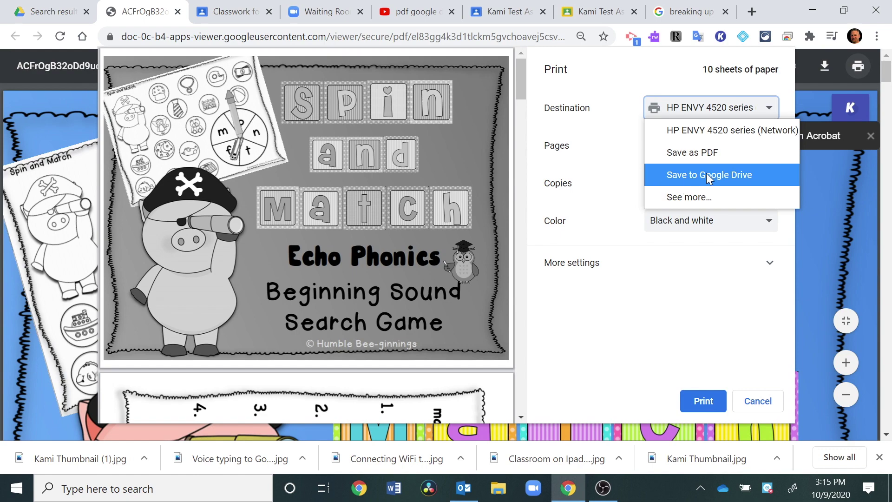
Set the print destination to Save to Google Drive with a custom page range of 2-4.
{"action": "left_click", "coordinate": [701, 177]}
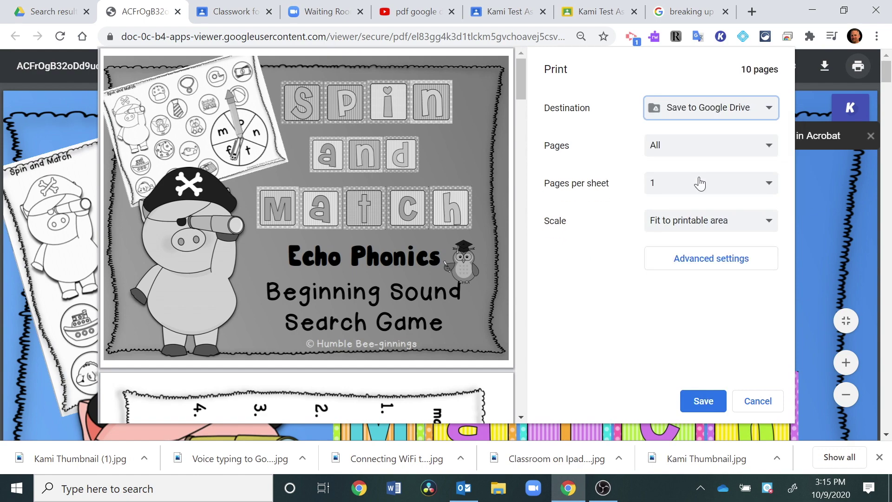
{"action": "left_click", "coordinate": [769, 148]}
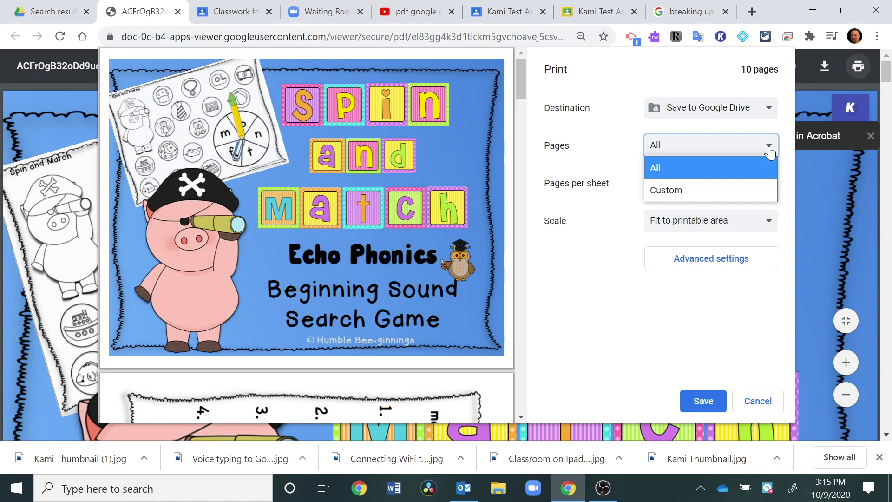
{"action": "left_click", "coordinate": [671, 191]}
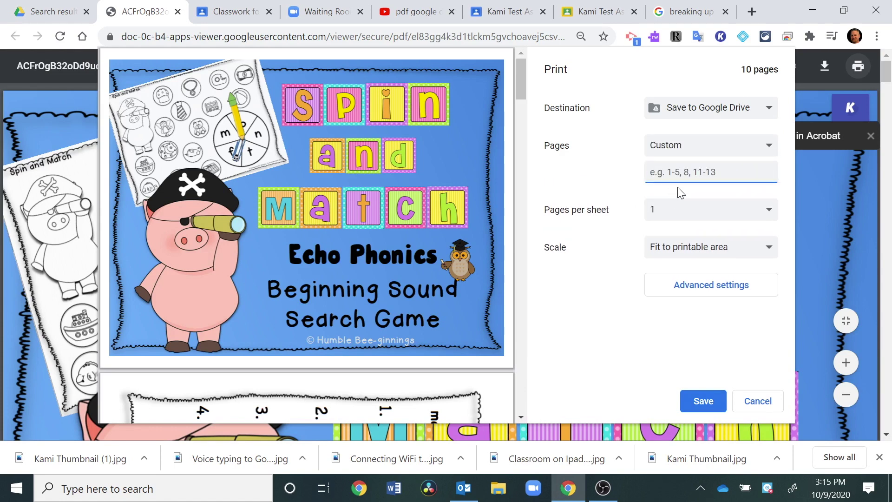
{"action": "type", "text": "2"}
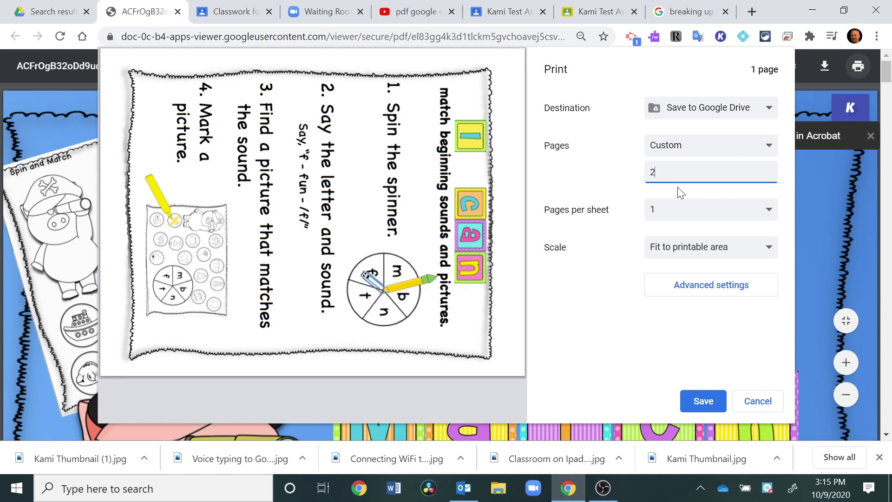
{"action": "type", "text": "-4"}
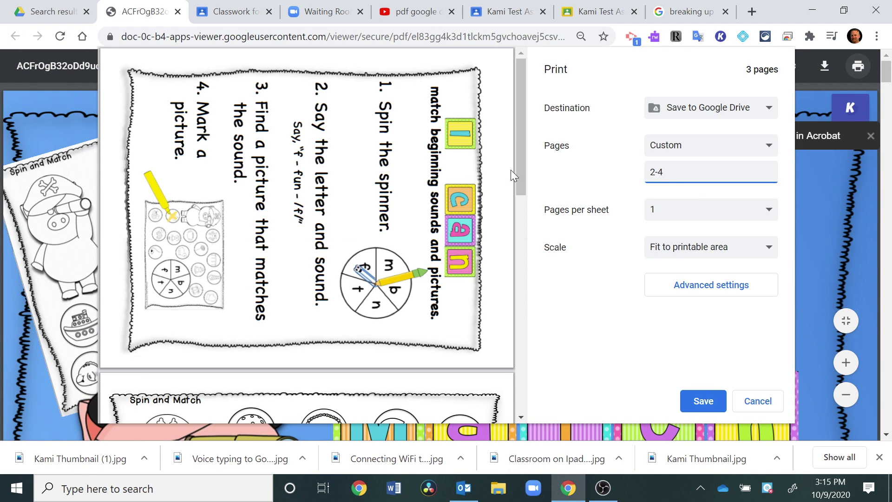
{"action": "mouse_move", "coordinate": [521, 194]}
{"action": "left_mouse_down"}
{"action": "mouse_move", "coordinate": [516, 380]}
{"action": "mouse_move", "coordinate": [521, 146]}
{"action": "left_mouse_up"}
{"action": "left_click", "coordinate": [697, 309]}
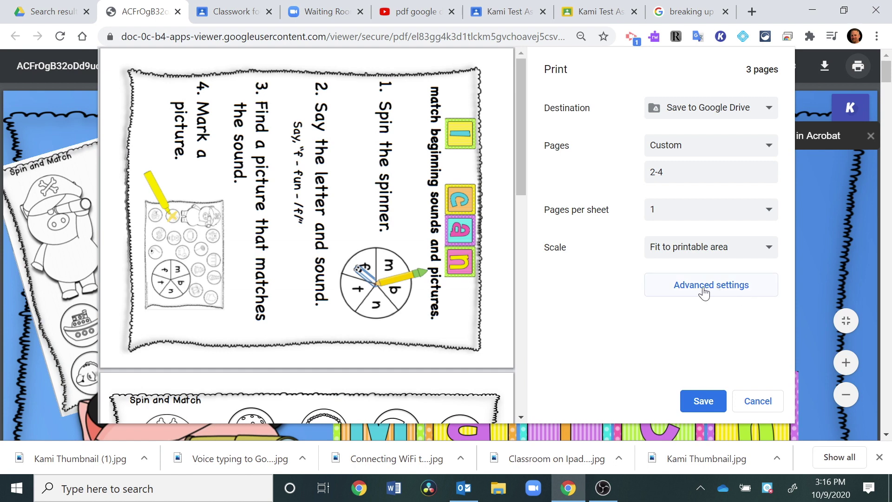
Name the file 'Example shortened PDF' in Advanced settings and save it to Drive.
{"action": "left_click", "coordinate": [704, 286]}
{"action": "type", "text": "Example shortened PDF"}
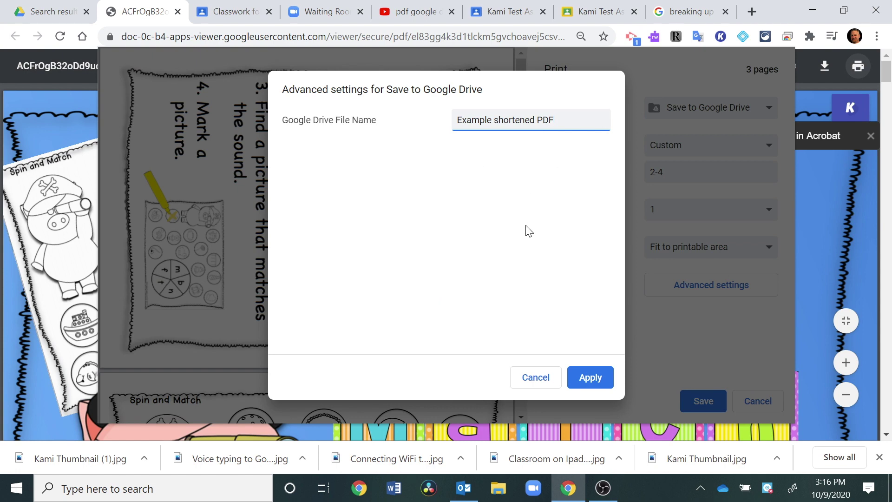
{"action": "key", "text": "Return"}
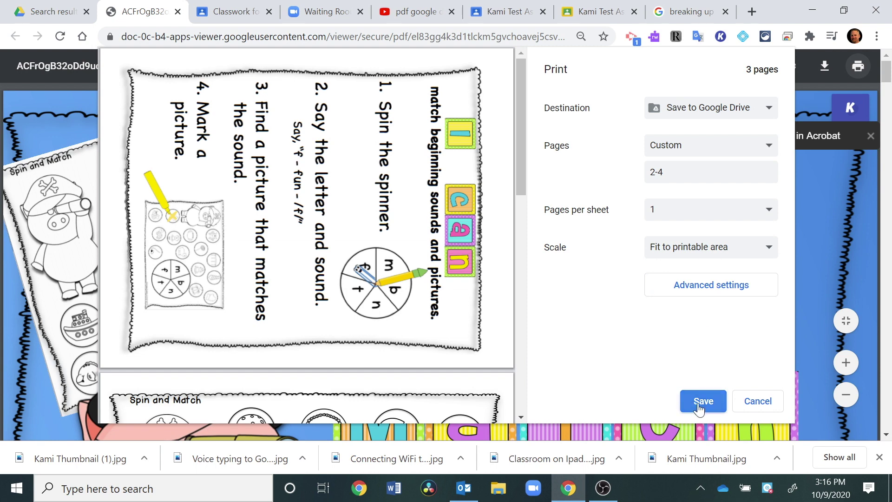
{"action": "left_click", "coordinate": [699, 404]}
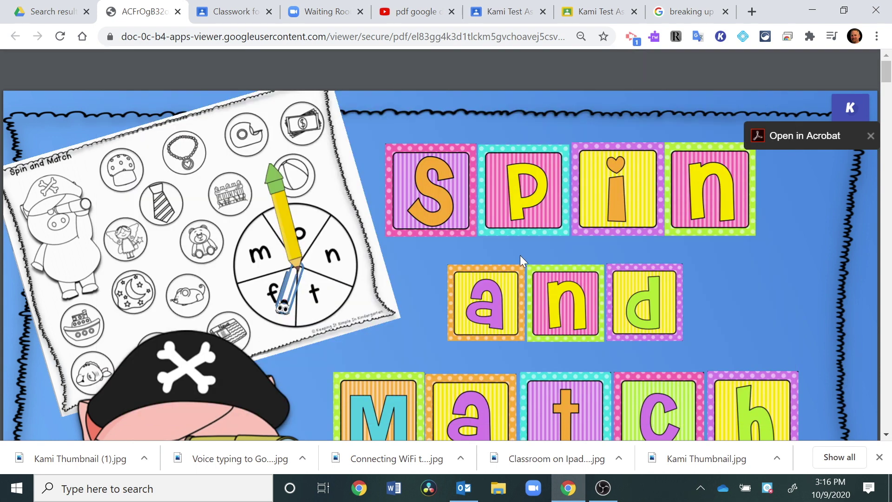
Back in Drive, close the PDF preview and list Recent files with My Drive expanded.
{"action": "left_click", "coordinate": [32, 18]}
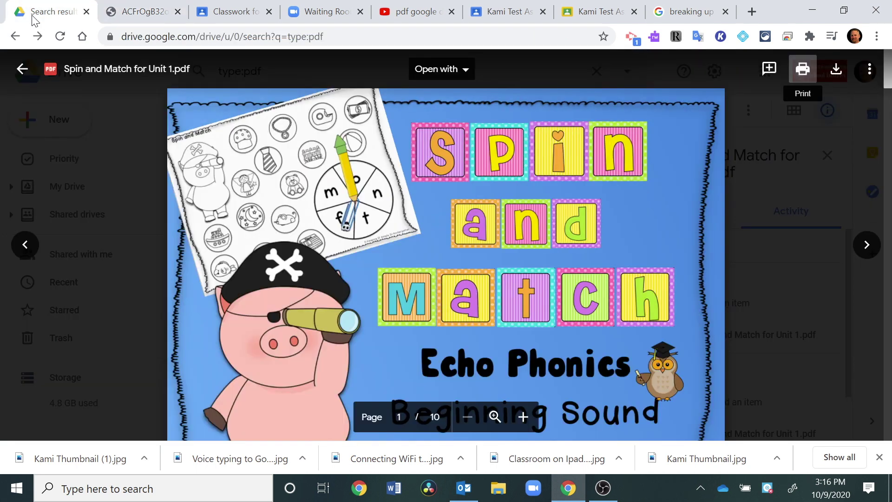
{"action": "left_click", "coordinate": [22, 68]}
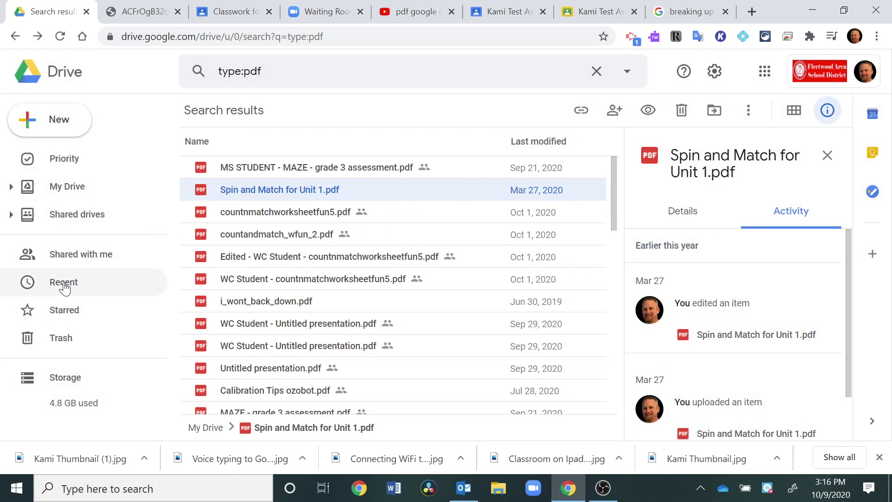
{"action": "left_click", "coordinate": [63, 285]}
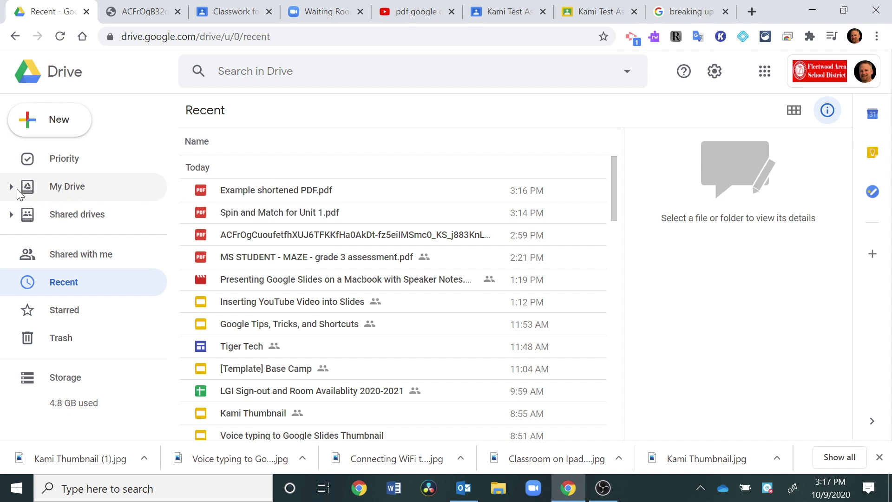
{"action": "left_click", "coordinate": [11, 187]}
Move Example shortened PDF.pdf into *Brand New Folder and open that folder.
{"action": "left_click", "coordinate": [277, 193]}
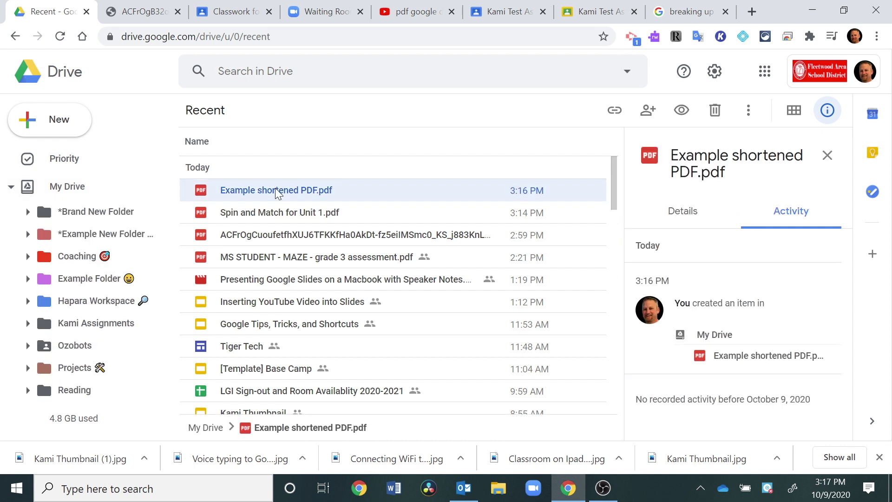
{"action": "left_click_drag", "start_coordinate": [277, 193], "coordinate": [99, 209]}
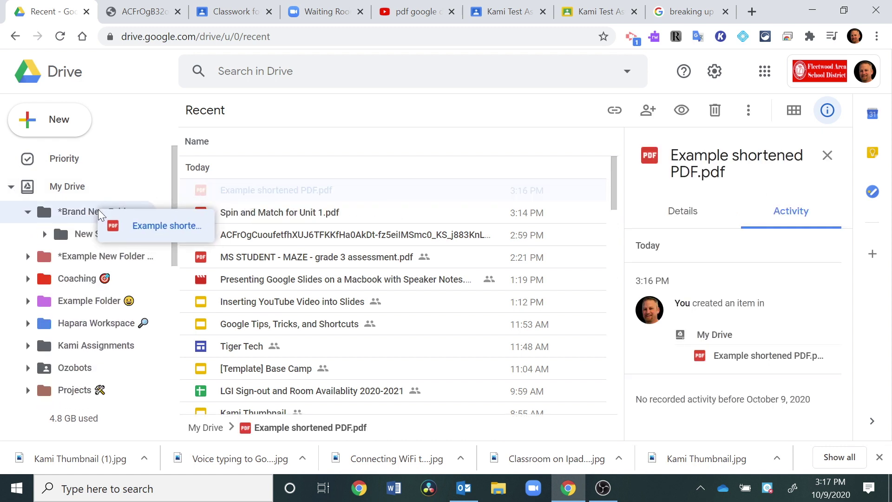
{"action": "left_click_drag", "start_coordinate": [98, 210], "coordinate": [90, 217]}
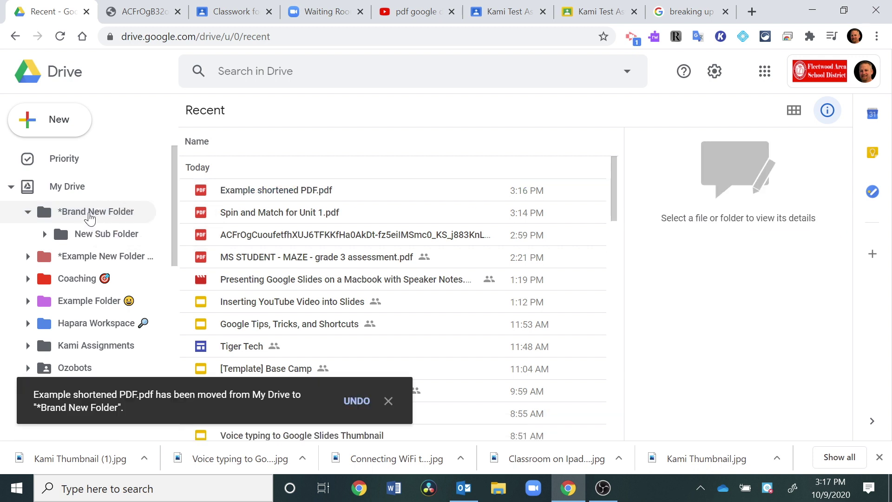
{"action": "left_click", "coordinate": [89, 214]}
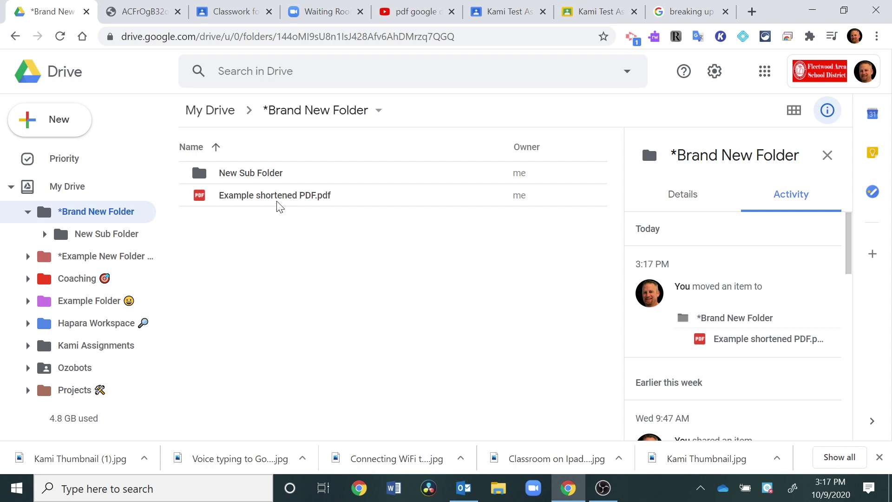
{"action": "key", "text": "ctrl+3"}
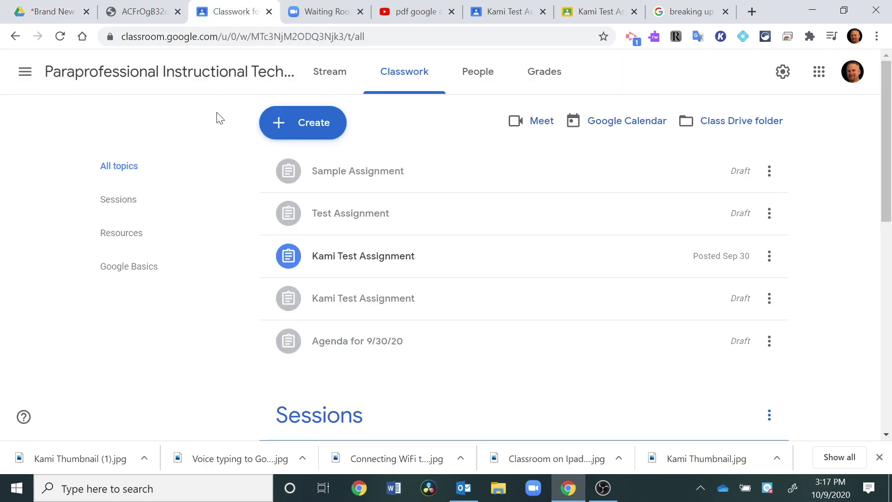
Create a Kami assignment and attach Example shortened PDF.pdf from Google Drive.
{"action": "left_click", "coordinate": [301, 126]}
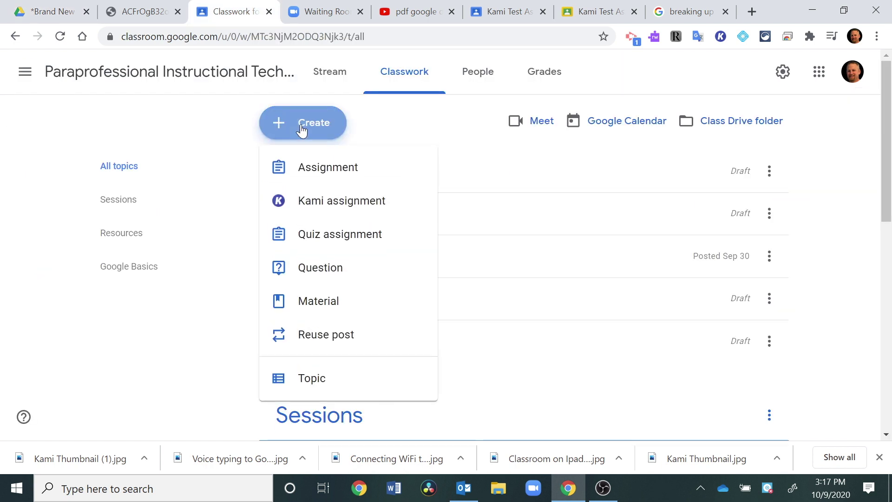
{"action": "left_click", "coordinate": [331, 202]}
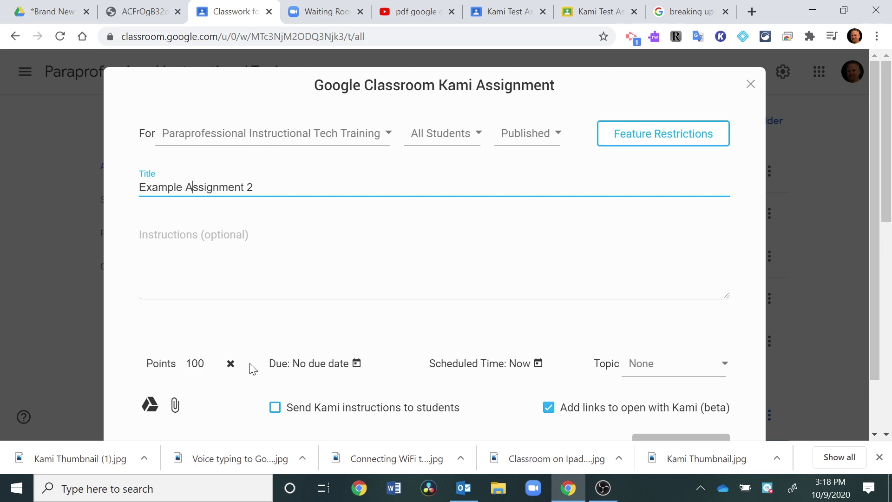
{"action": "scroll", "coordinate": [258, 384], "scroll_direction": "down", "scroll_amount": 1}
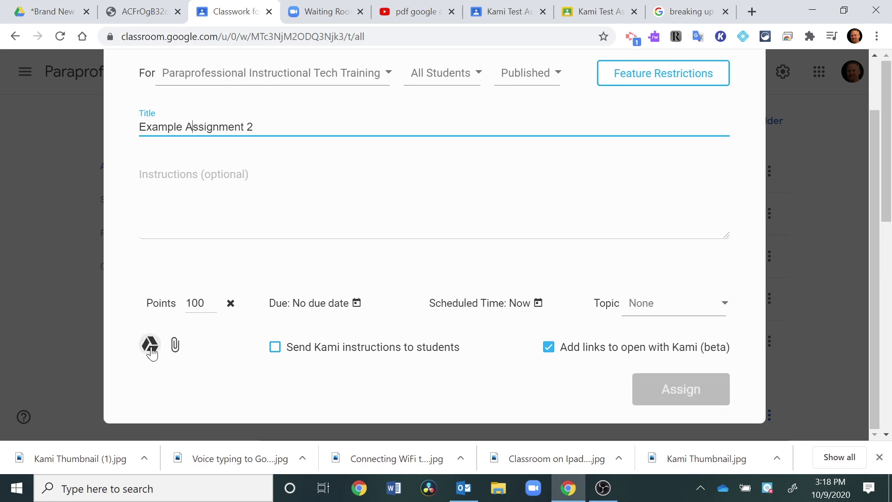
{"action": "left_click", "coordinate": [150, 346]}
{"action": "type", "text": "example shorte"}
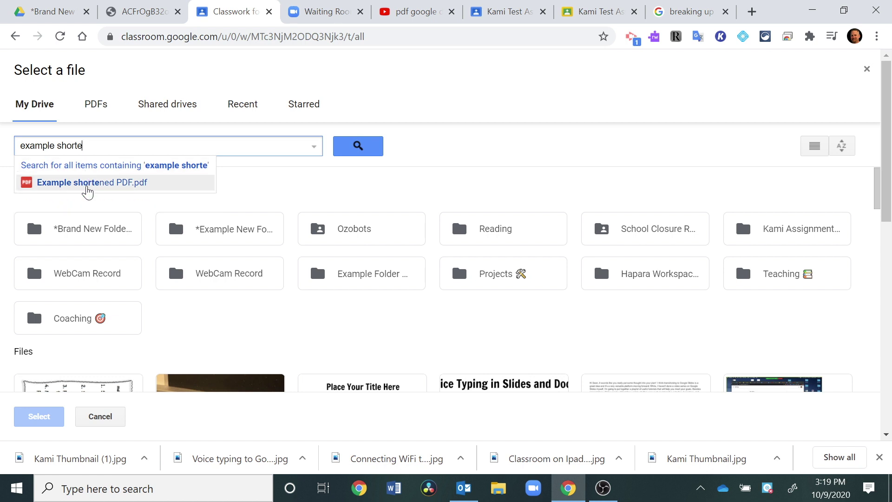
{"action": "left_click", "coordinate": [86, 186]}
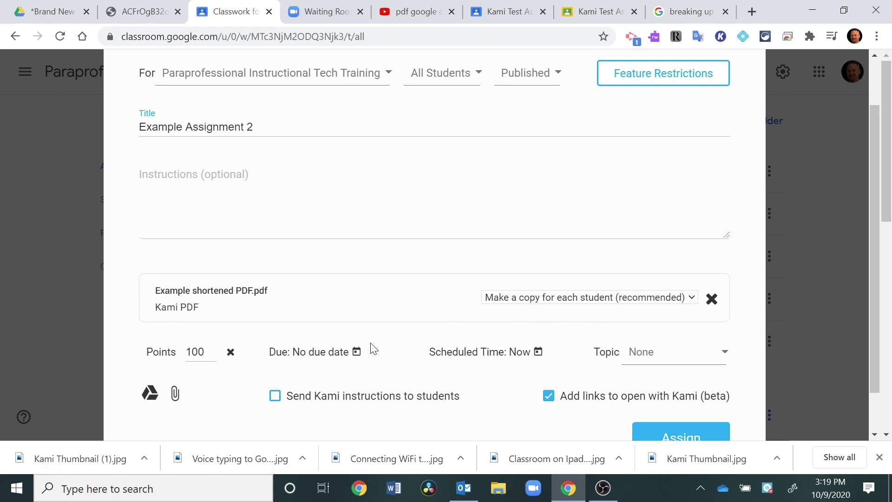
{"action": "scroll", "coordinate": [459, 389], "scroll_direction": "down", "scroll_amount": 1}
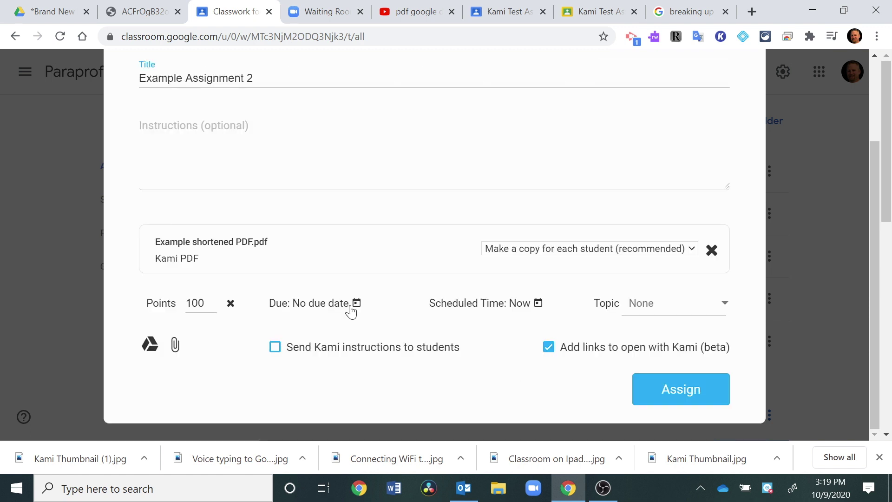
{"action": "scroll", "coordinate": [366, 305], "scroll_direction": "up", "scroll_amount": 1}
{"action": "scroll", "coordinate": [737, 342], "scroll_direction": "down", "scroll_amount": 1}
{"action": "scroll", "coordinate": [675, 218], "scroll_direction": "up", "scroll_amount": 2}
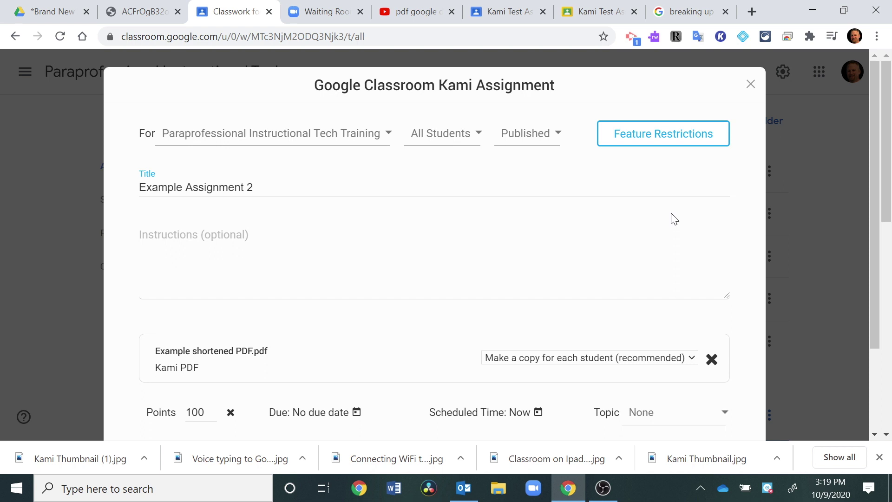